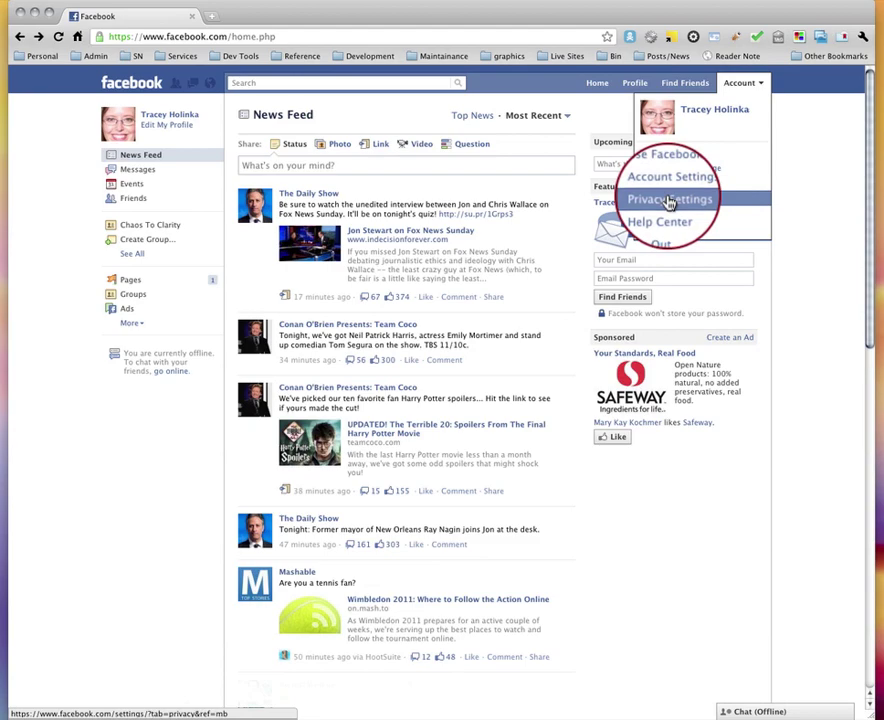
# Step: Open the customized privacy settings of the account and bring up the custom audience options for Posts by me
pyautogui.click(669, 202)
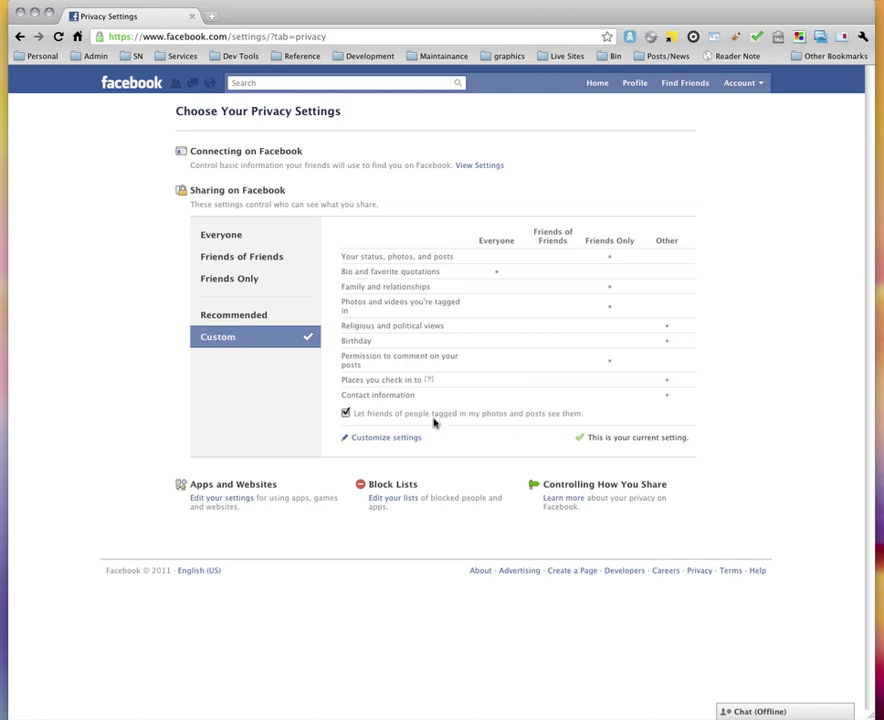
pyautogui.click(373, 440)
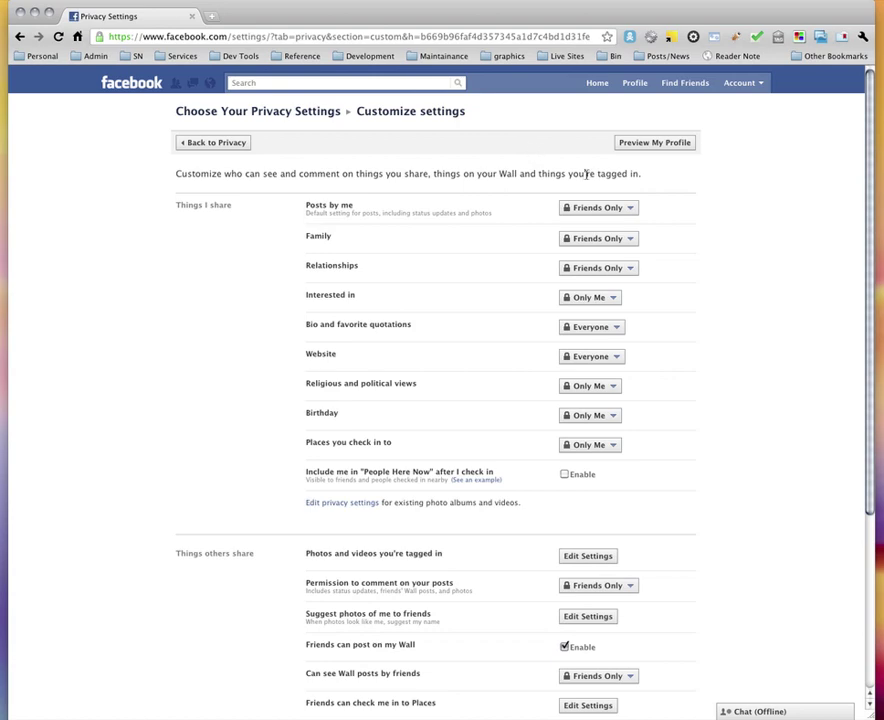
pyautogui.click(606, 209)
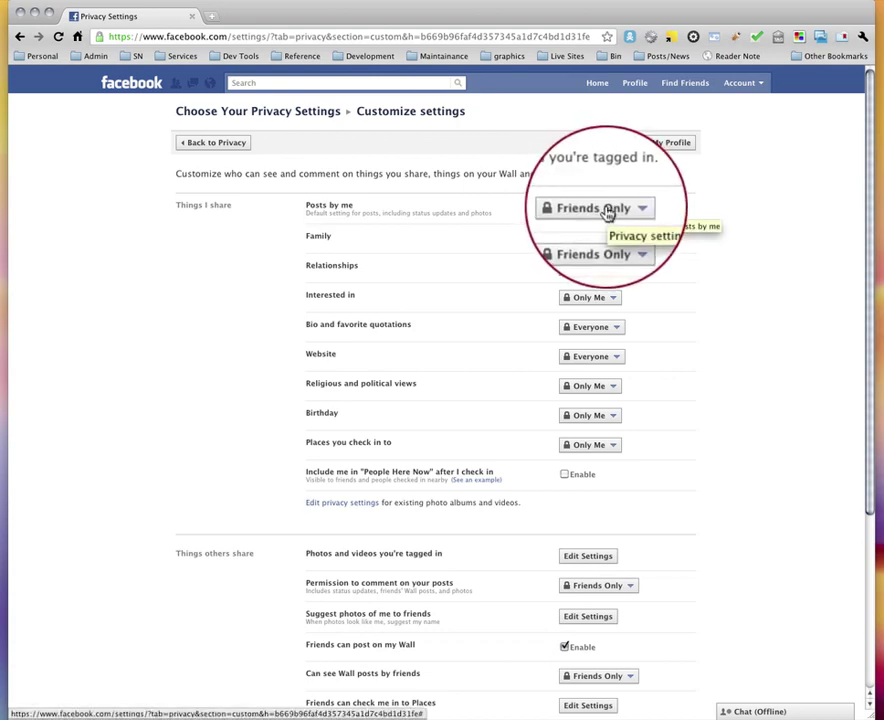
pyautogui.click(606, 209)
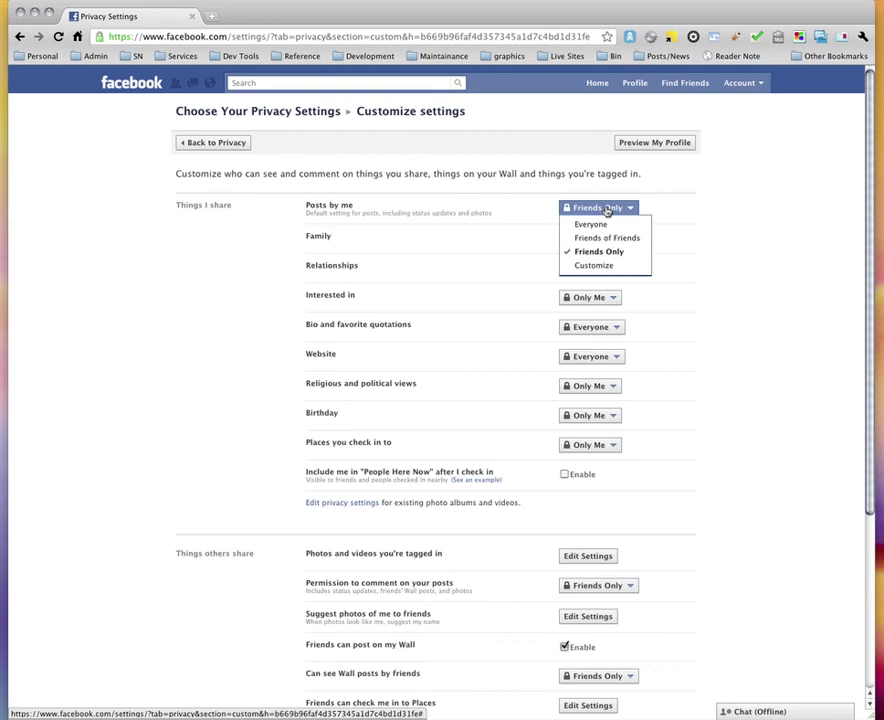
pyautogui.click(594, 265)
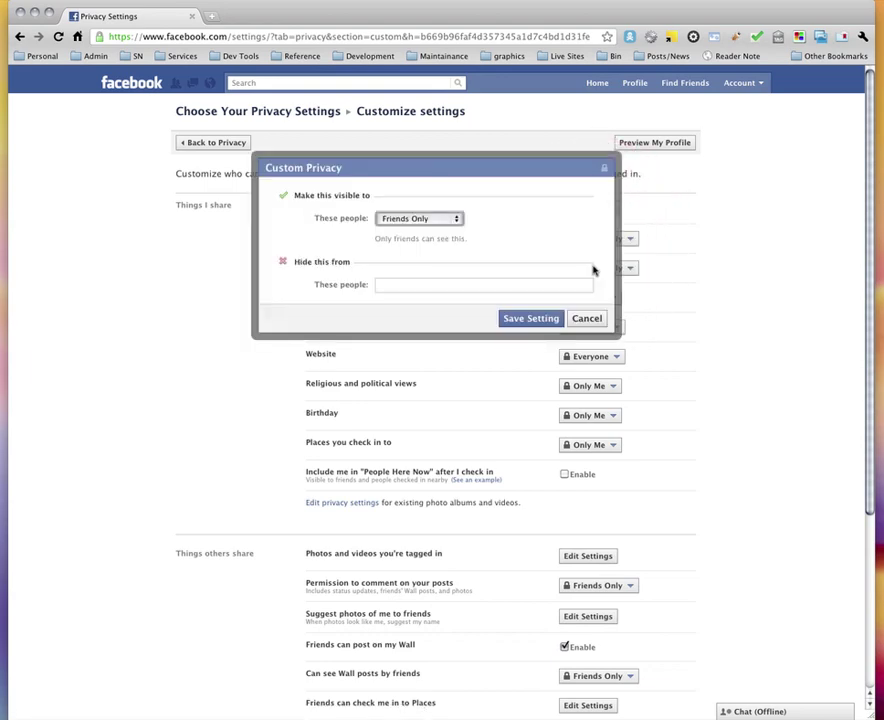
# Step: Make Posts by me visible only to specific people, adding the Family list and one individual friend, and save the setting
pyautogui.click(428, 222)
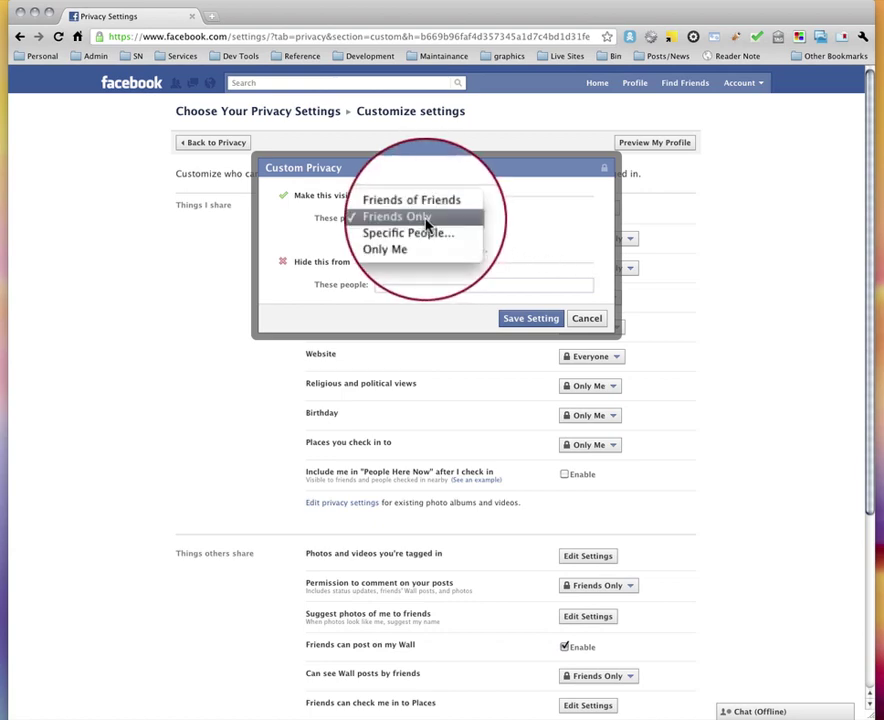
pyautogui.click(423, 233)
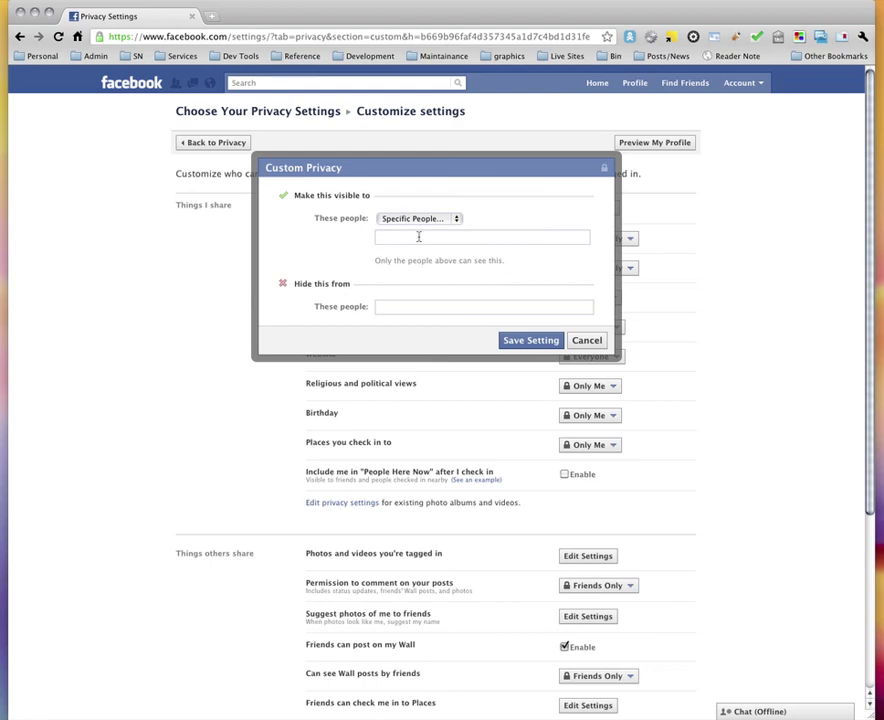
pyautogui.write('Fam')
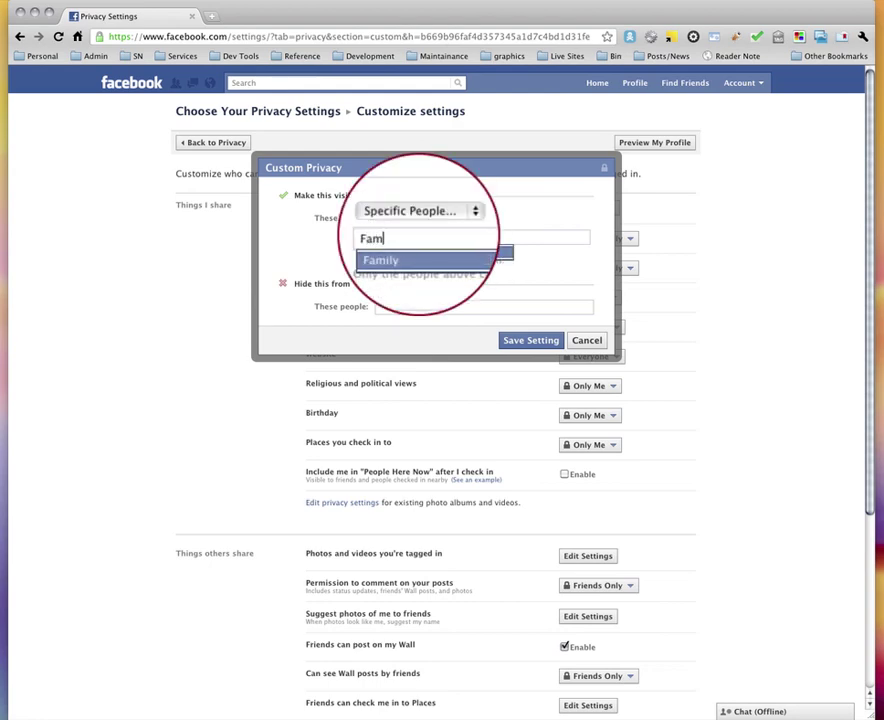
pyautogui.click(411, 254)
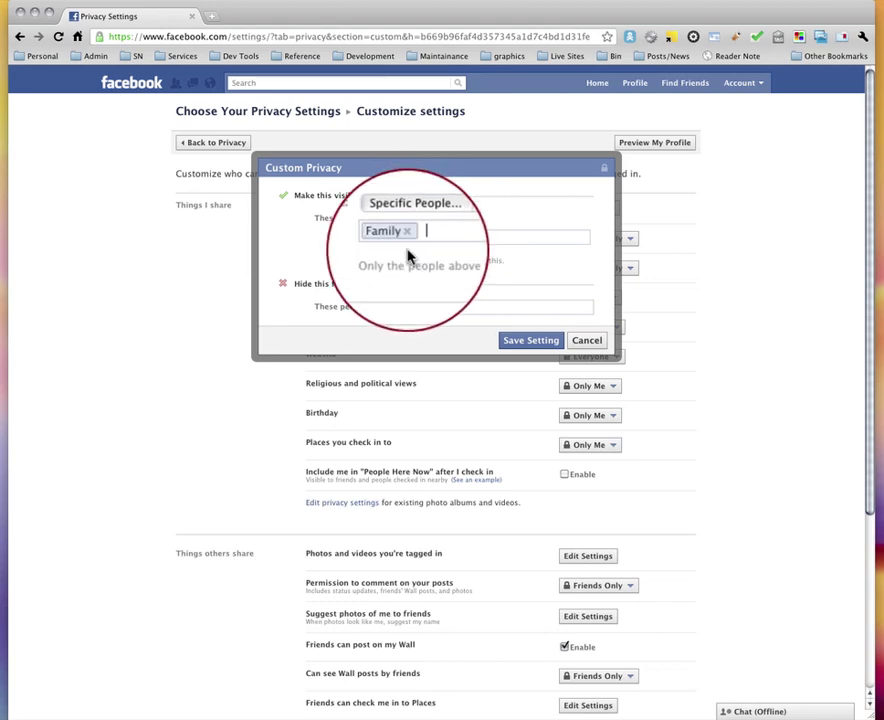
pyautogui.write('JO')
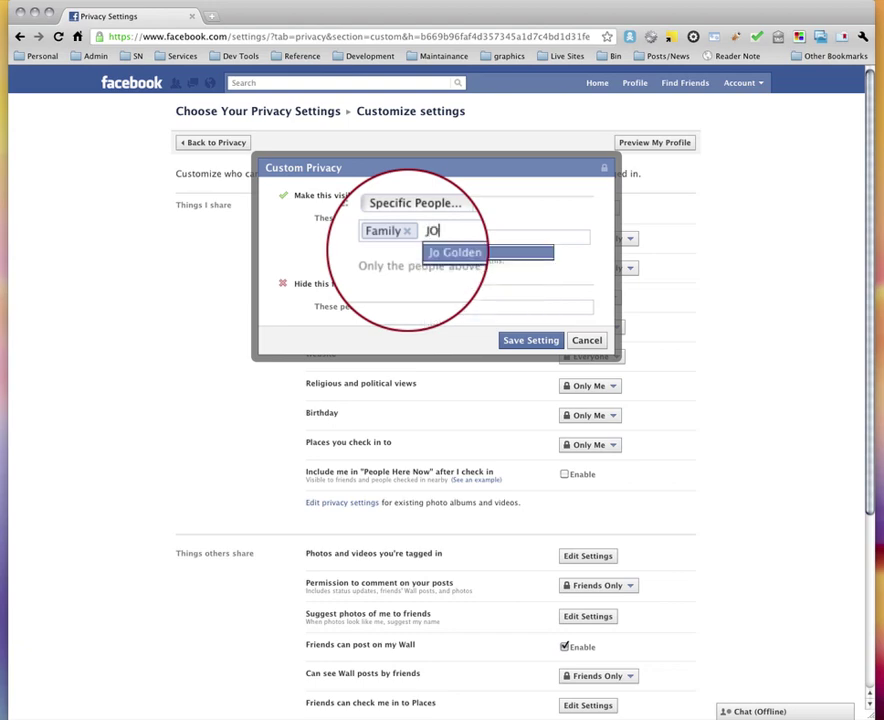
pyautogui.press('Return')
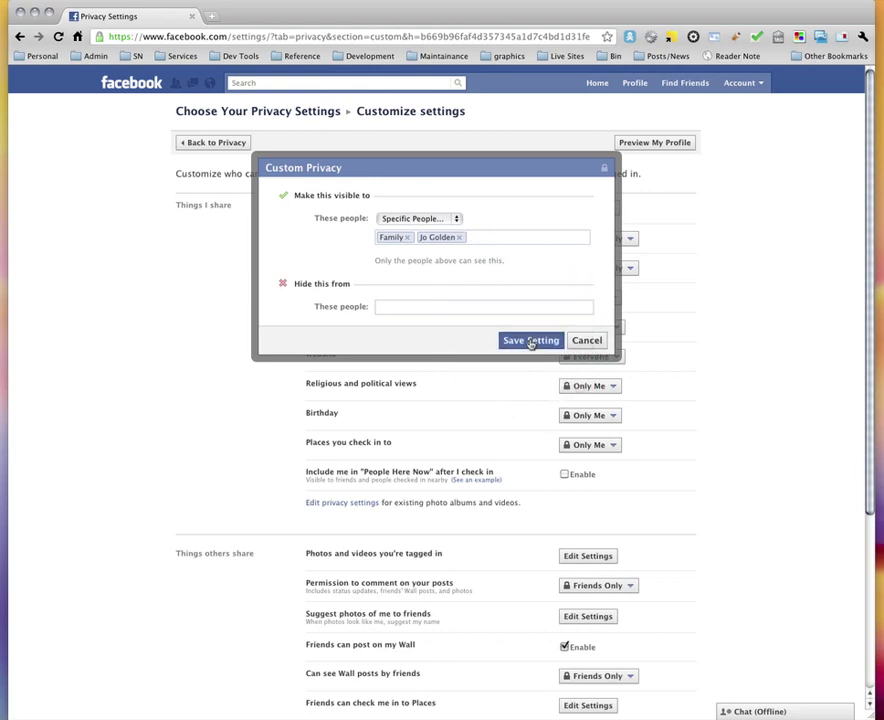
pyautogui.click(531, 341)
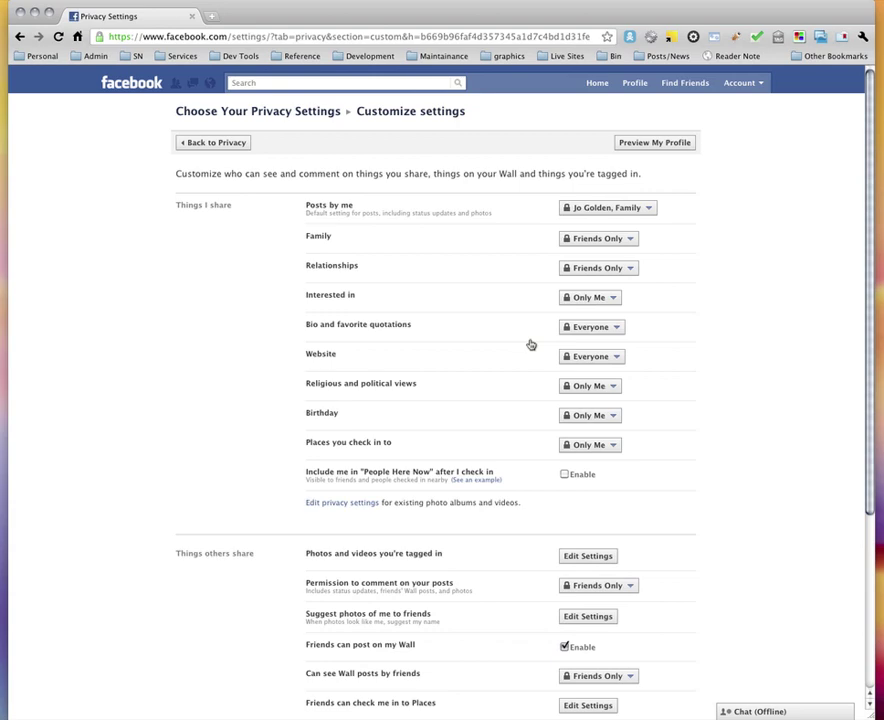
# Step: Set the custom privacy of Birthday to Only Me and save the setting
pyautogui.click(598, 416)
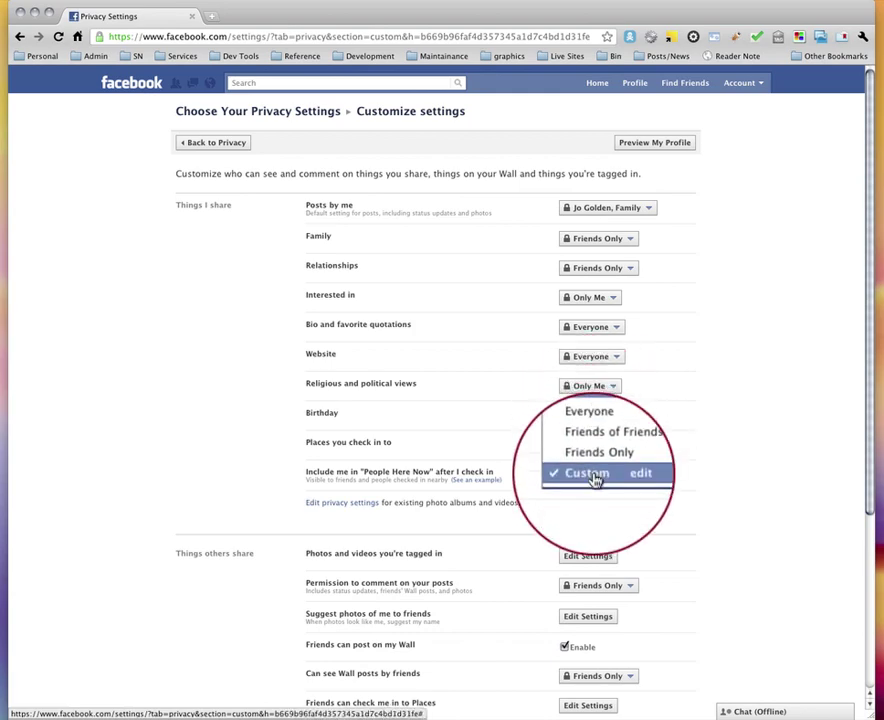
pyautogui.click(594, 478)
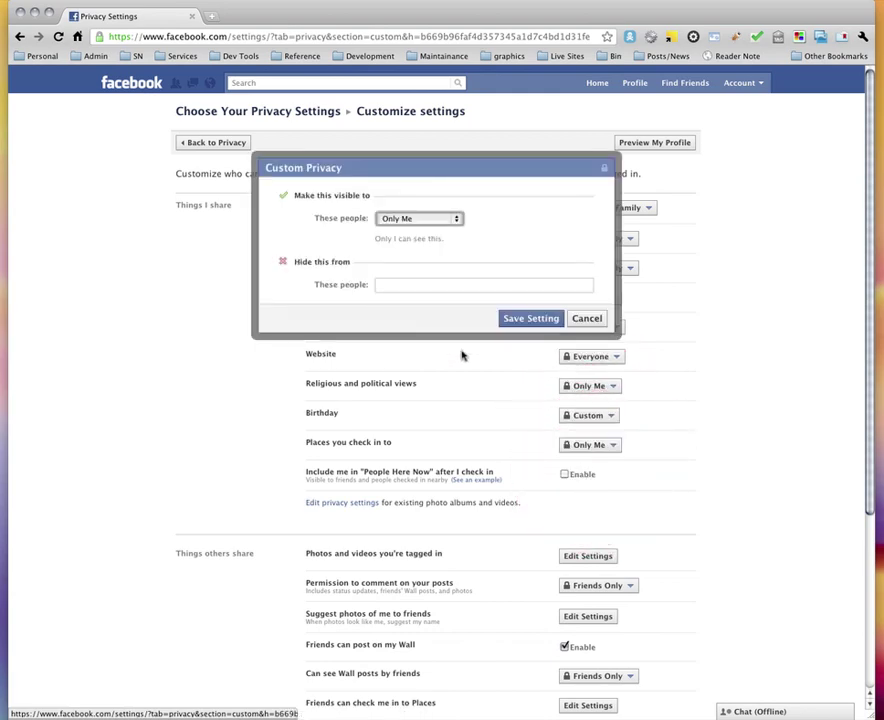
pyautogui.click(405, 222)
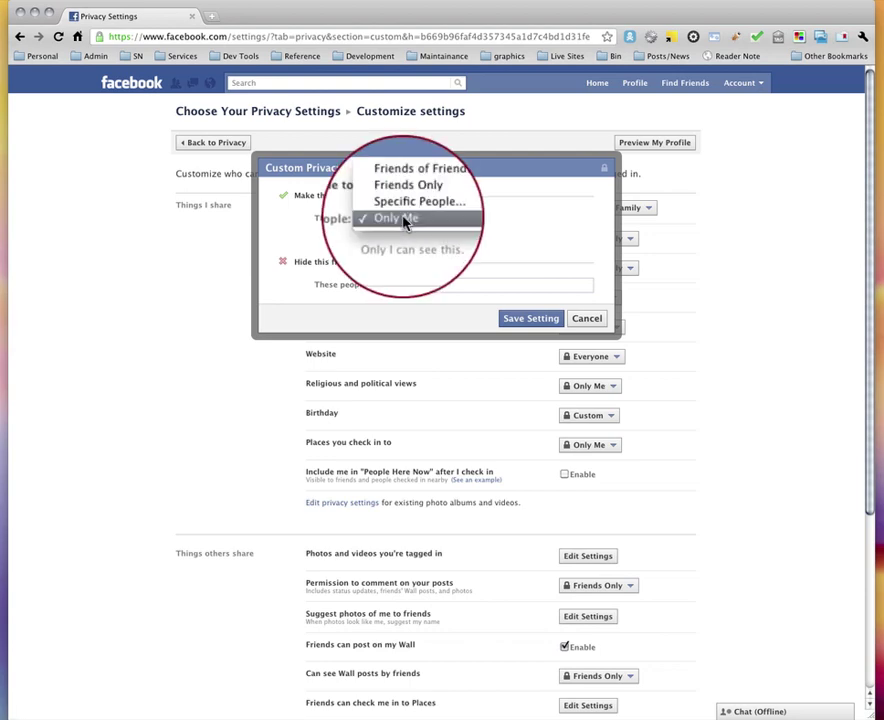
pyautogui.click(405, 220)
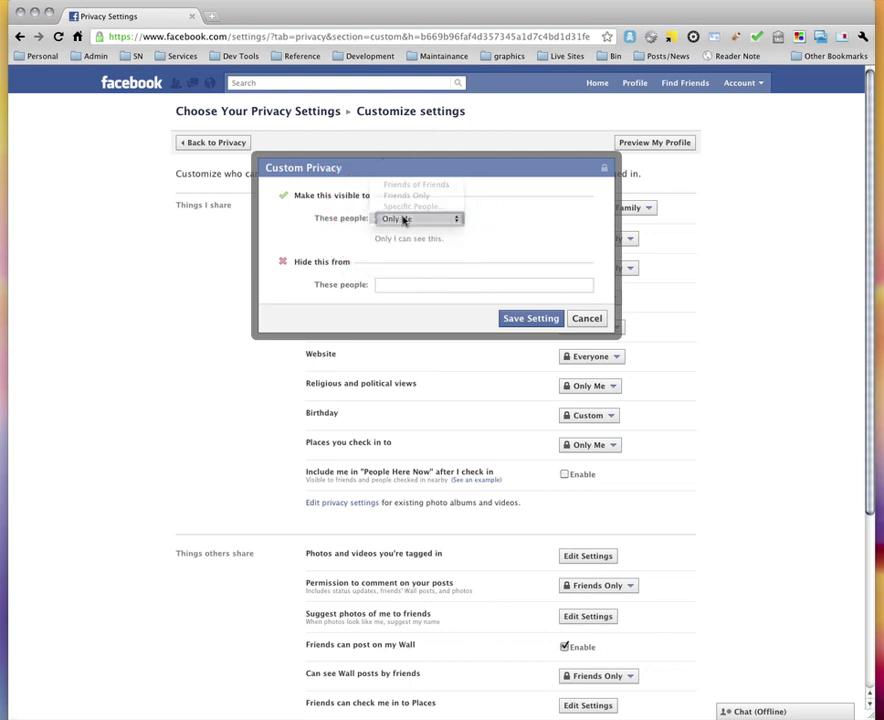
pyautogui.click(531, 318)
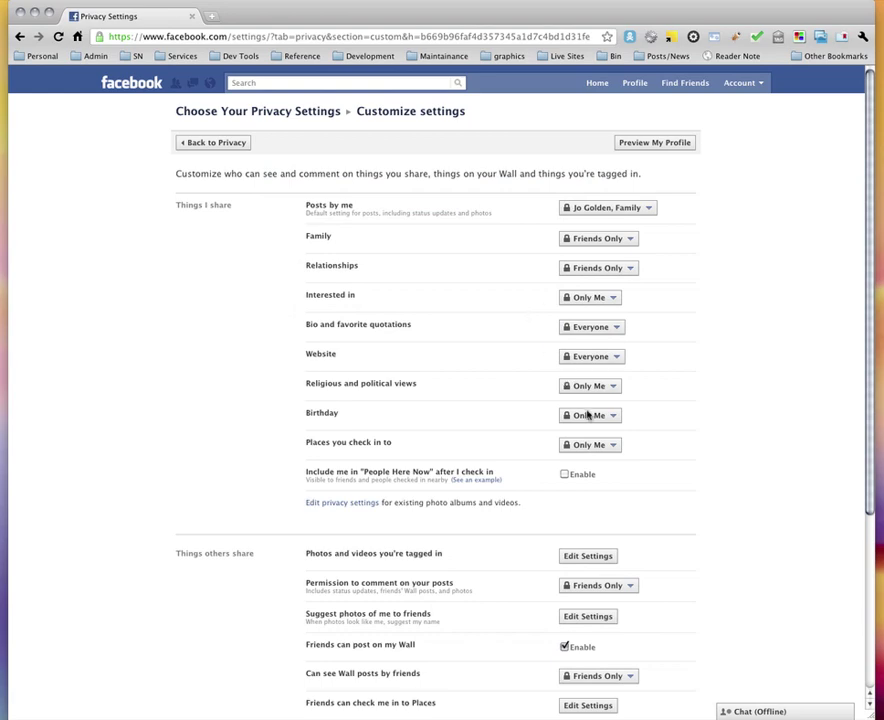
# Step: Customize the audience for photos and videos you're tagged in, hiding them from one individual friend and the Uni list, and save the setting
pyautogui.scroll(-2, 717, 563)
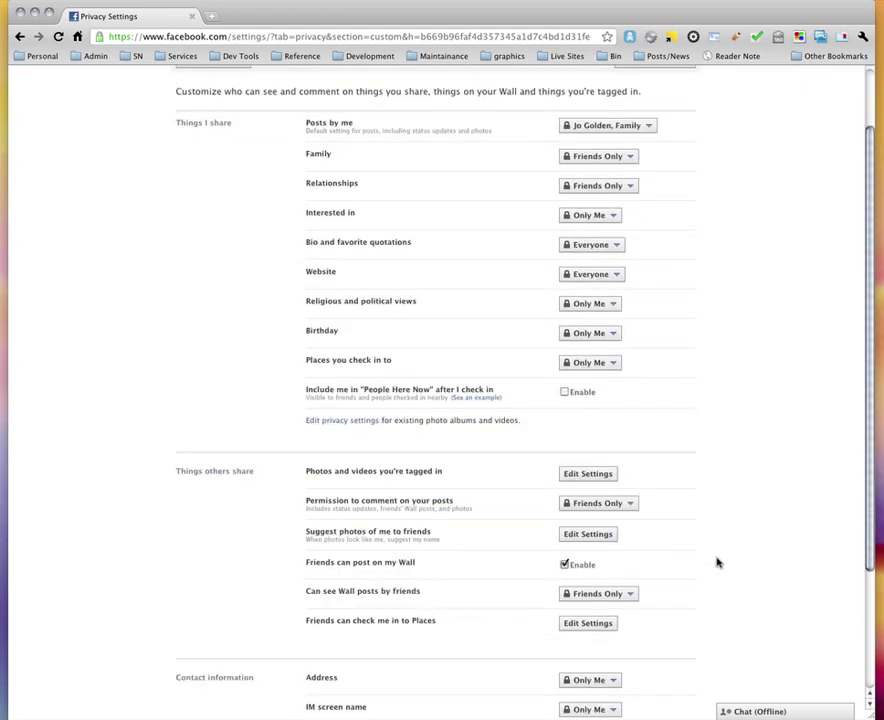
pyautogui.scroll(-2, 717, 563)
pyautogui.scroll(-2, 717, 563)
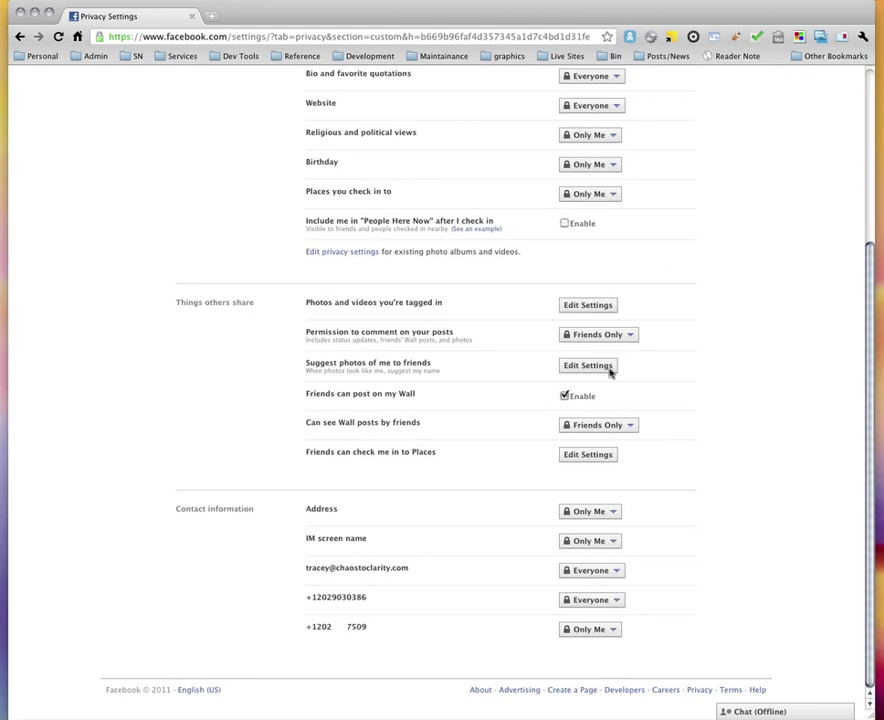
pyautogui.click(590, 309)
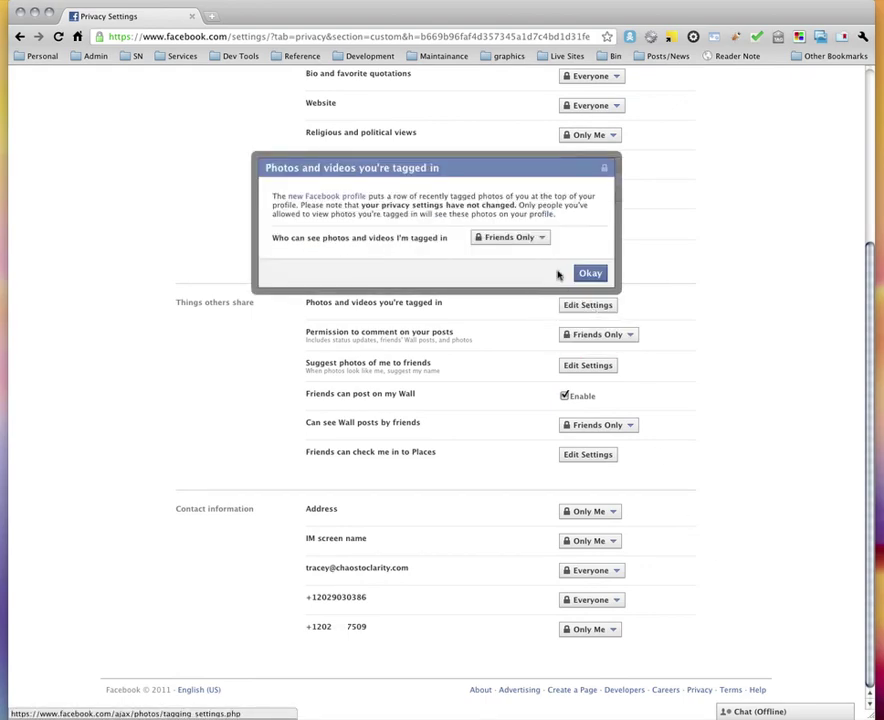
pyautogui.click(513, 240)
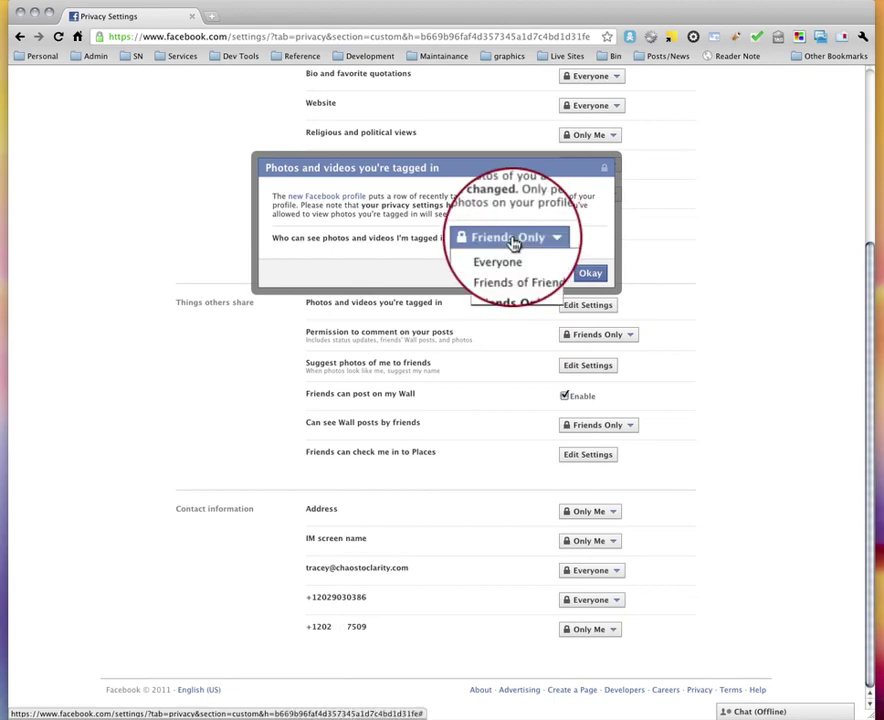
pyautogui.click(500, 297)
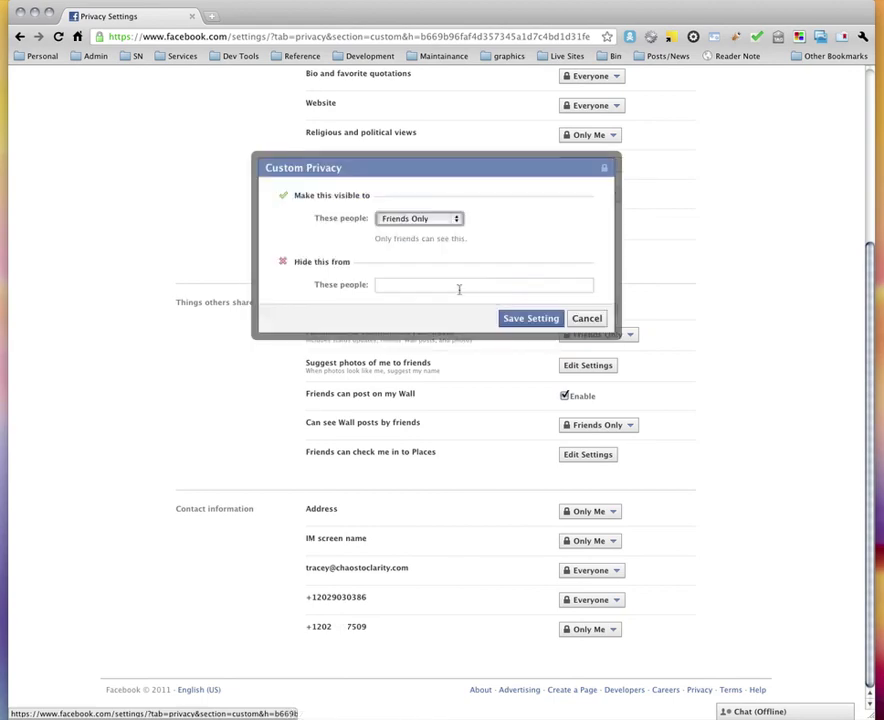
pyautogui.click(420, 285)
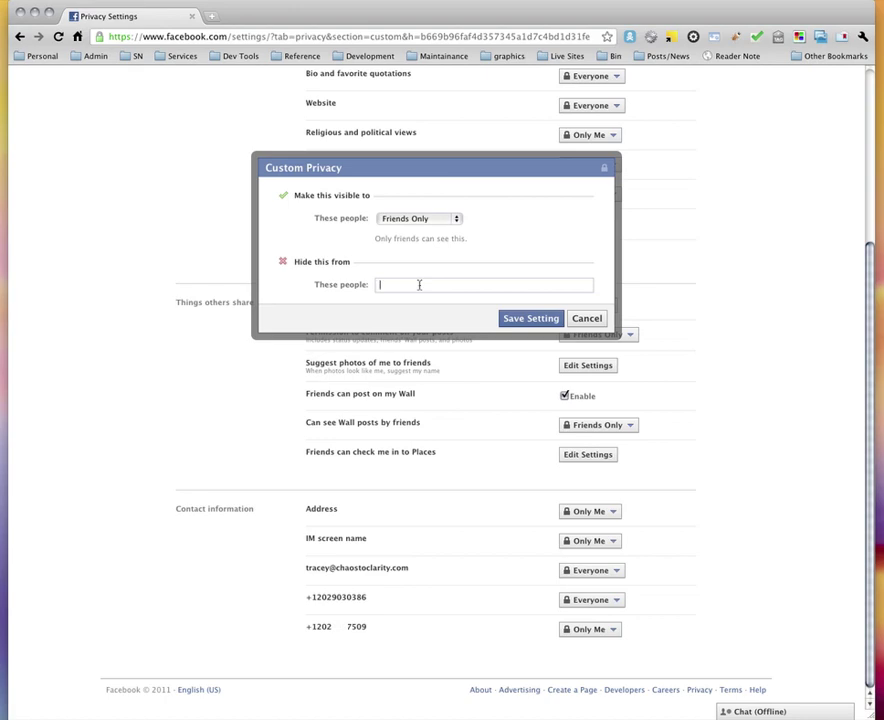
pyautogui.write('Jo')
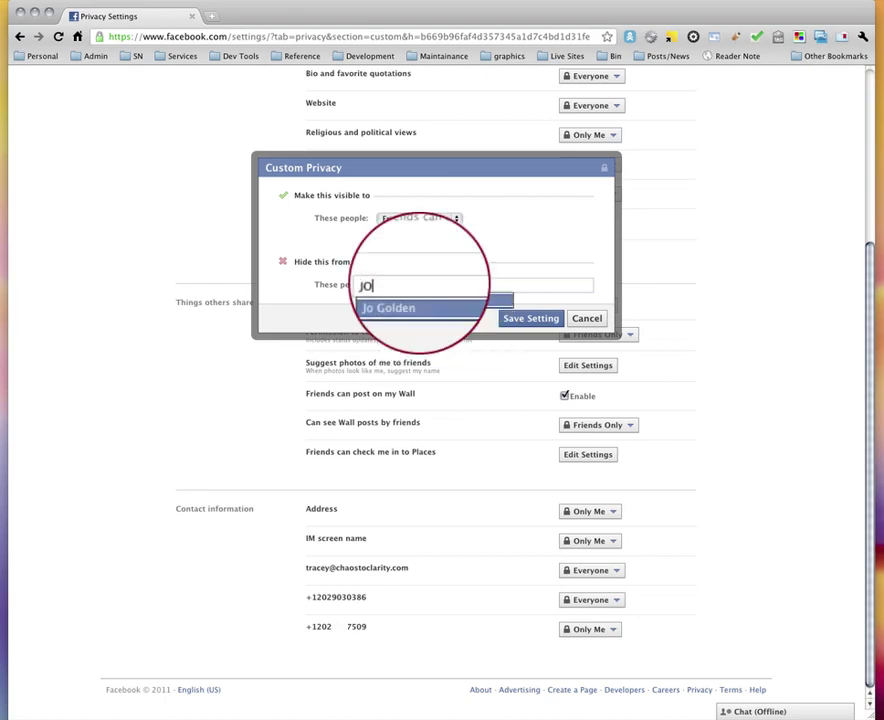
pyautogui.press('Return')
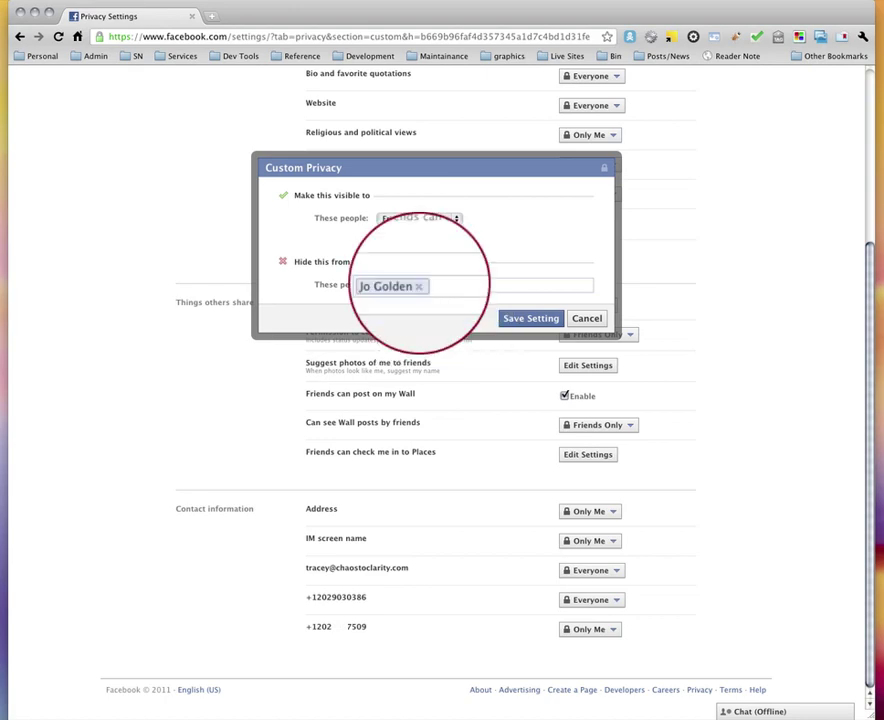
pyautogui.write('Uni')
pyautogui.press('Return')
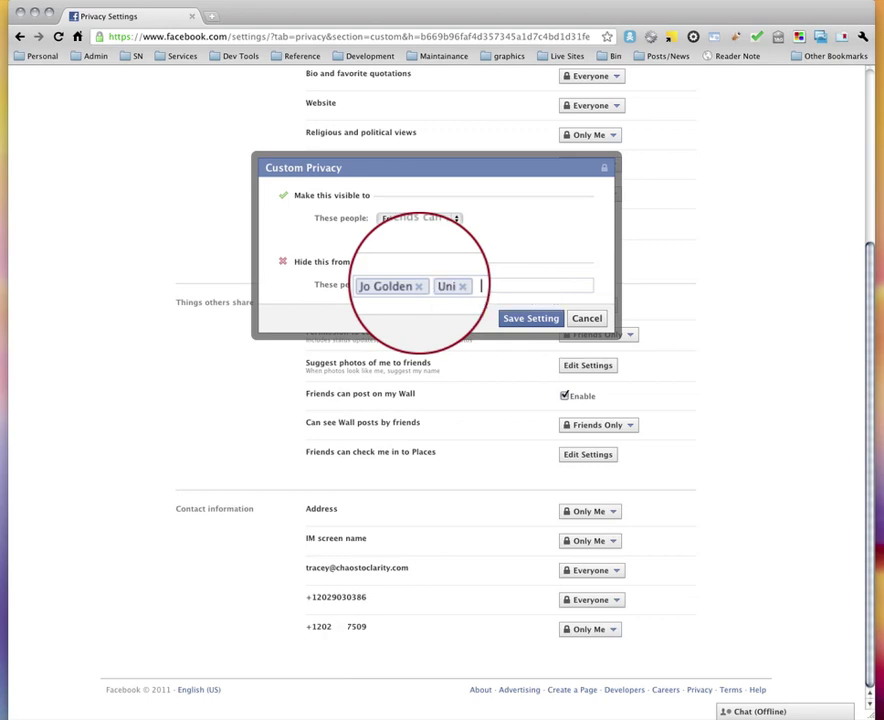
pyautogui.click(523, 319)
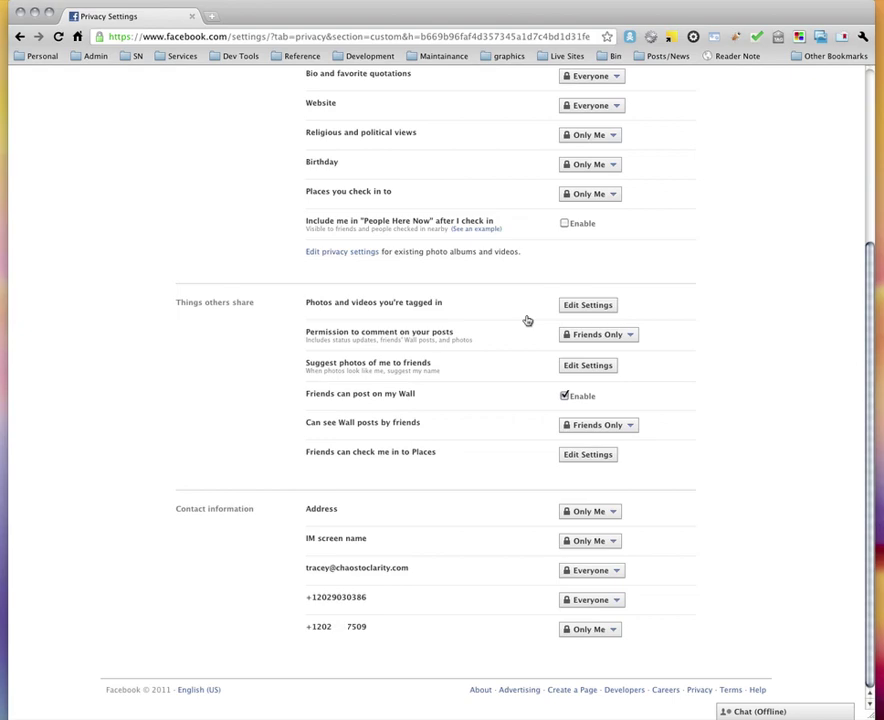
# Step: Set Suggest photos of me to friends to Disabled and accept the change
pyautogui.click(588, 368)
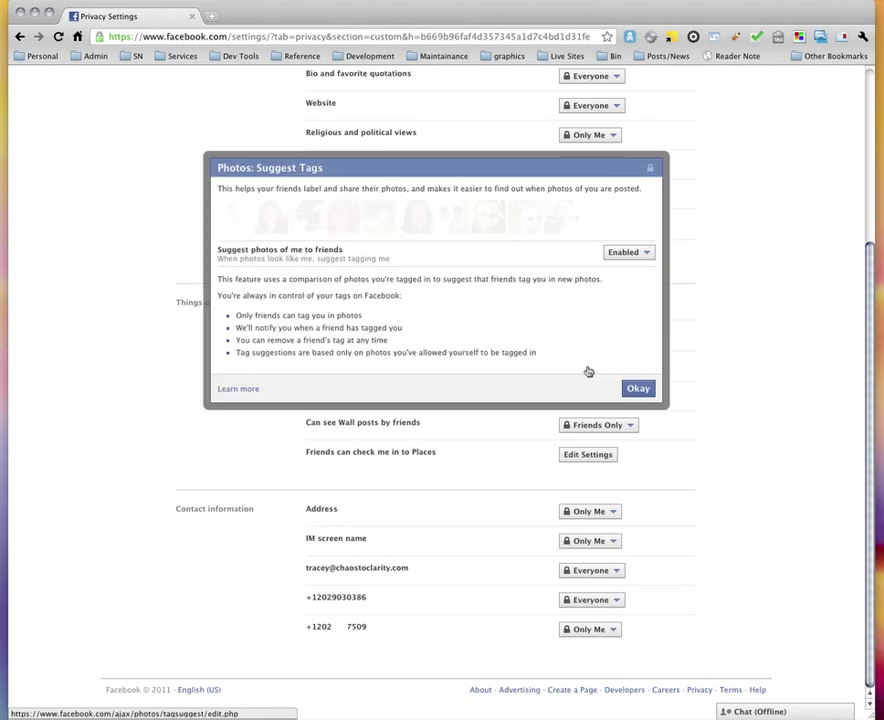
pyautogui.click(627, 256)
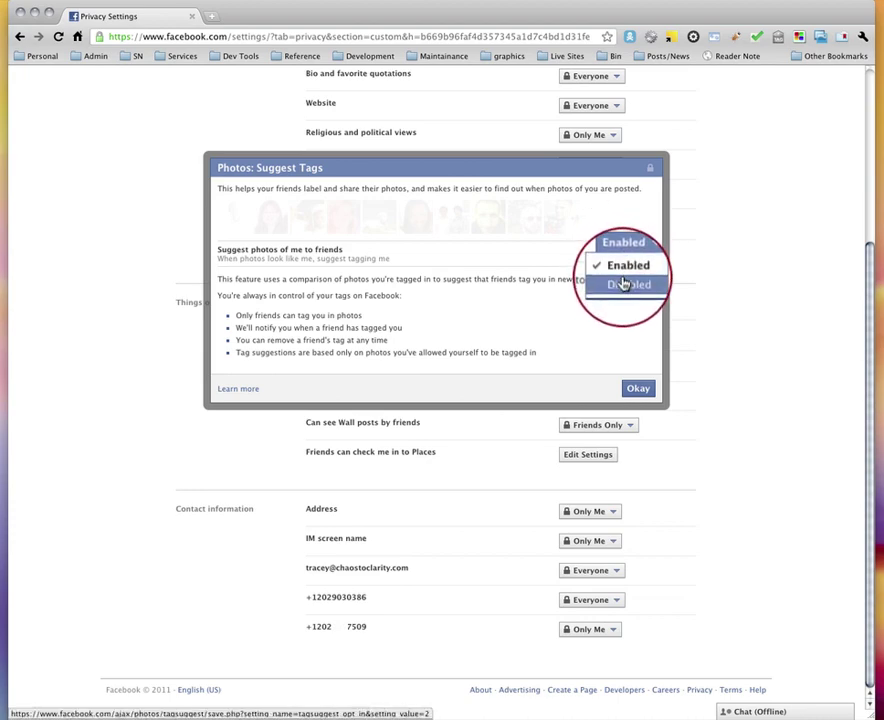
pyautogui.click(624, 284)
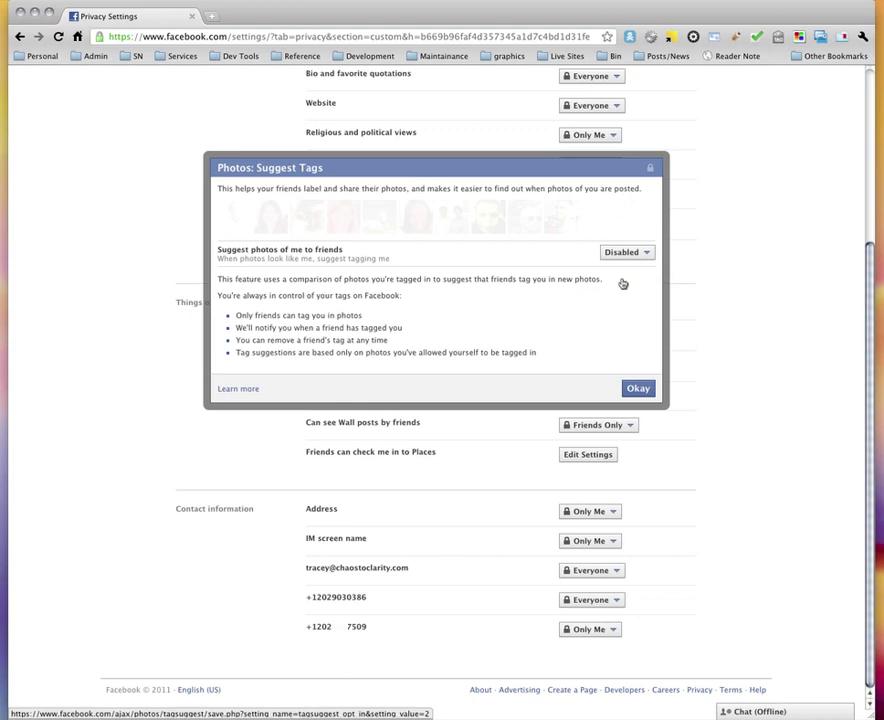
pyautogui.click(640, 391)
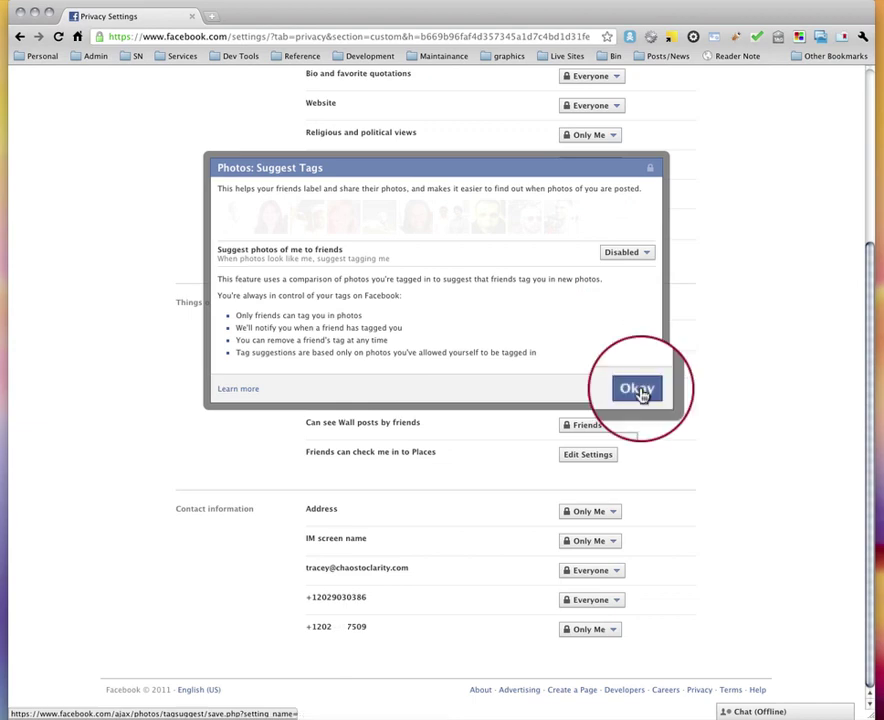